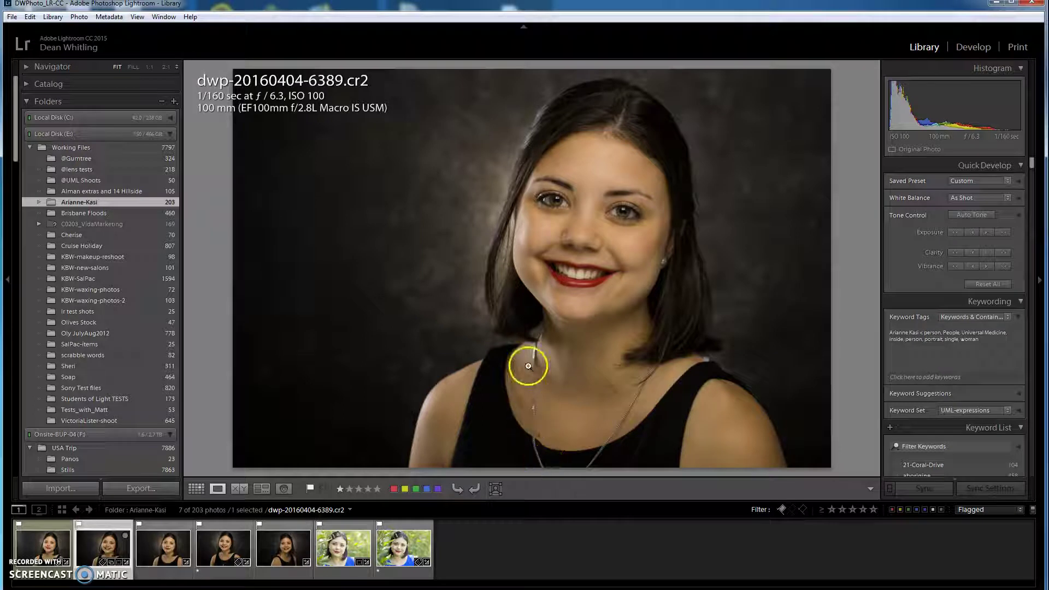
Step: Examine the eye sharpness at 1:1 in the studio portraits from dwp-20160404-6389.cr2 through dwp-20160404-6405.cr2
{"action": "left_click", "coordinate": [559, 192]}
{"action": "left_click_drag", "start_coordinate": [625, 265], "coordinate": [516, 309]}
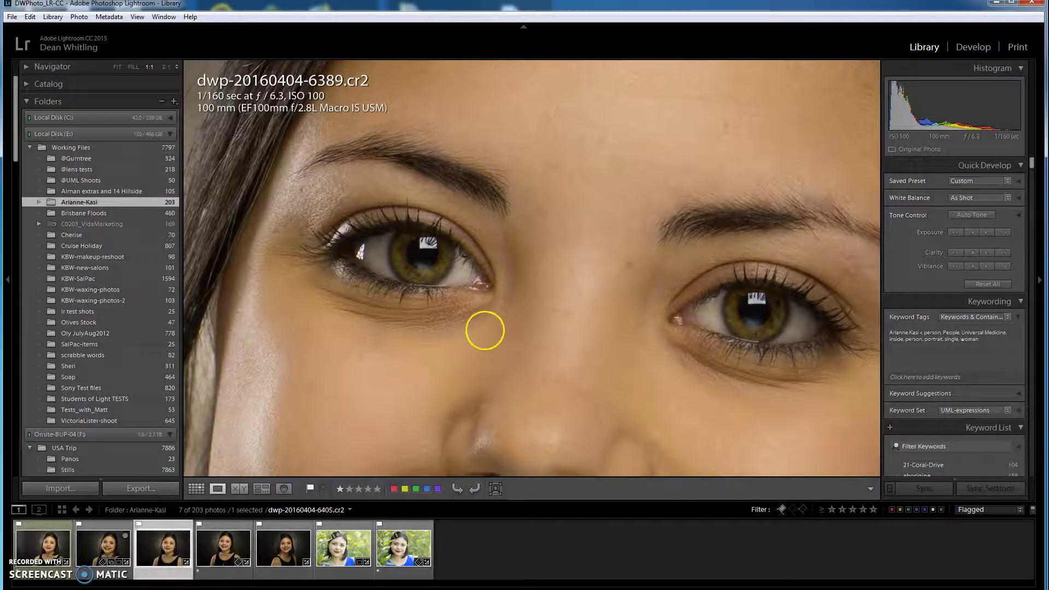
{"action": "key", "text": "Right"}
{"action": "left_click_drag", "start_coordinate": [515, 313], "coordinate": [499, 295]}
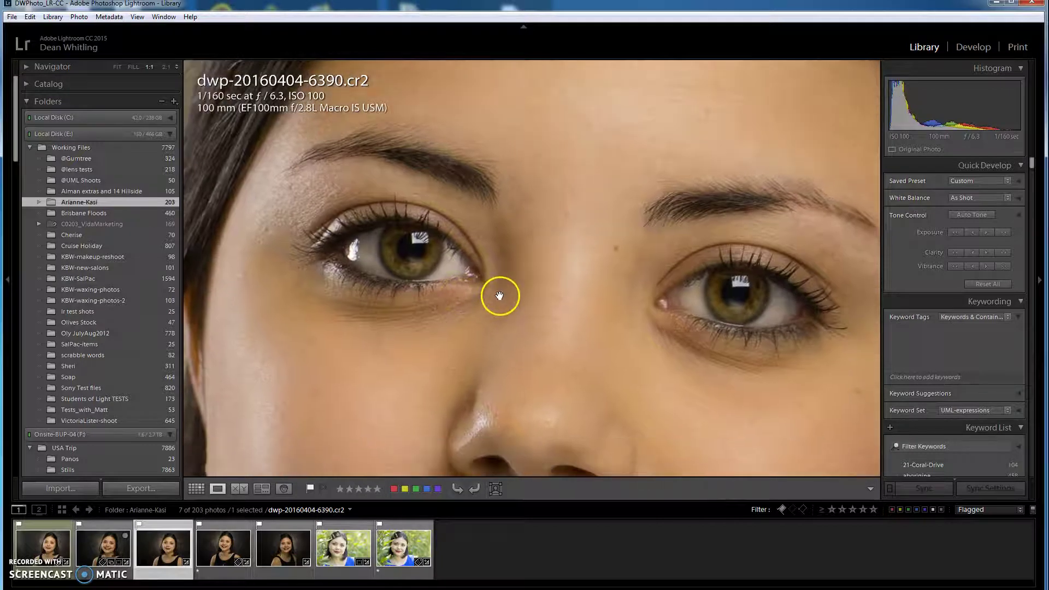
{"action": "key", "text": "Right"}
{"action": "left_click_drag", "start_coordinate": [456, 251], "coordinate": [585, 263]}
{"action": "key", "text": "Right"}
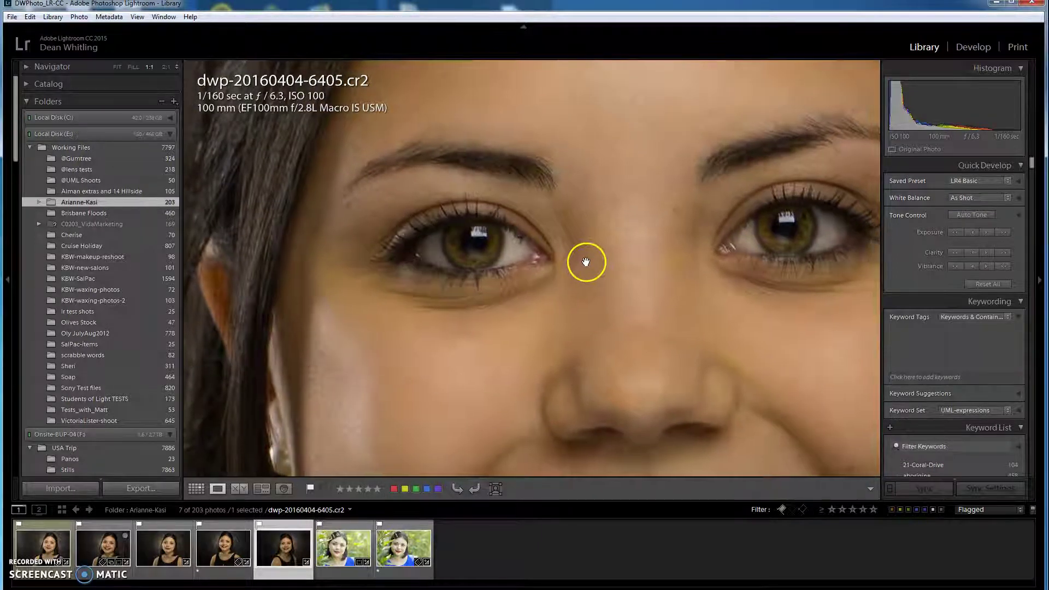
{"action": "key", "text": "Left"}
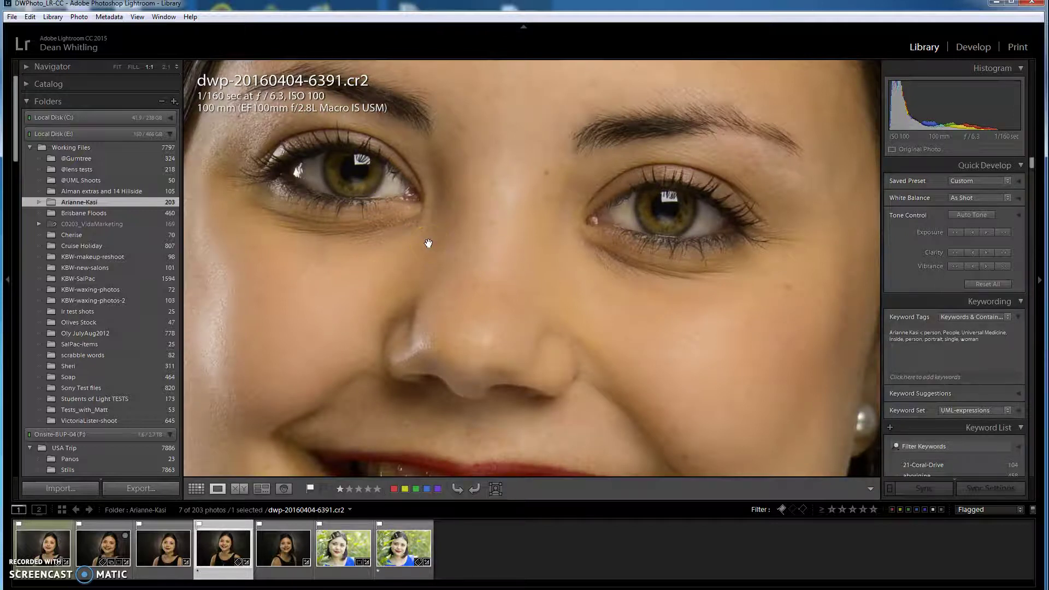
{"action": "key", "text": "Right"}
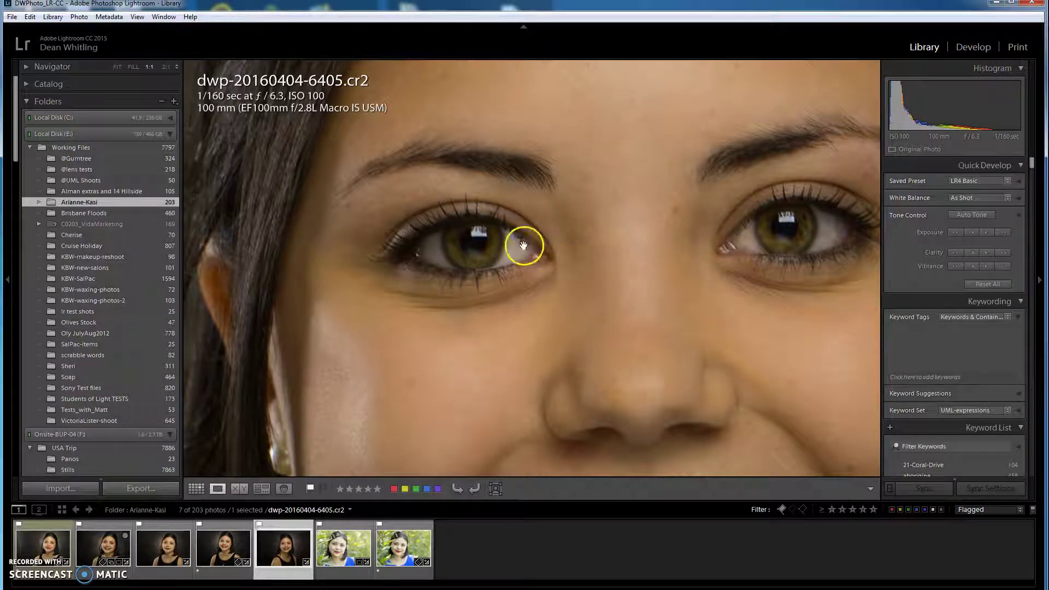
{"action": "left_click", "coordinate": [441, 277]}
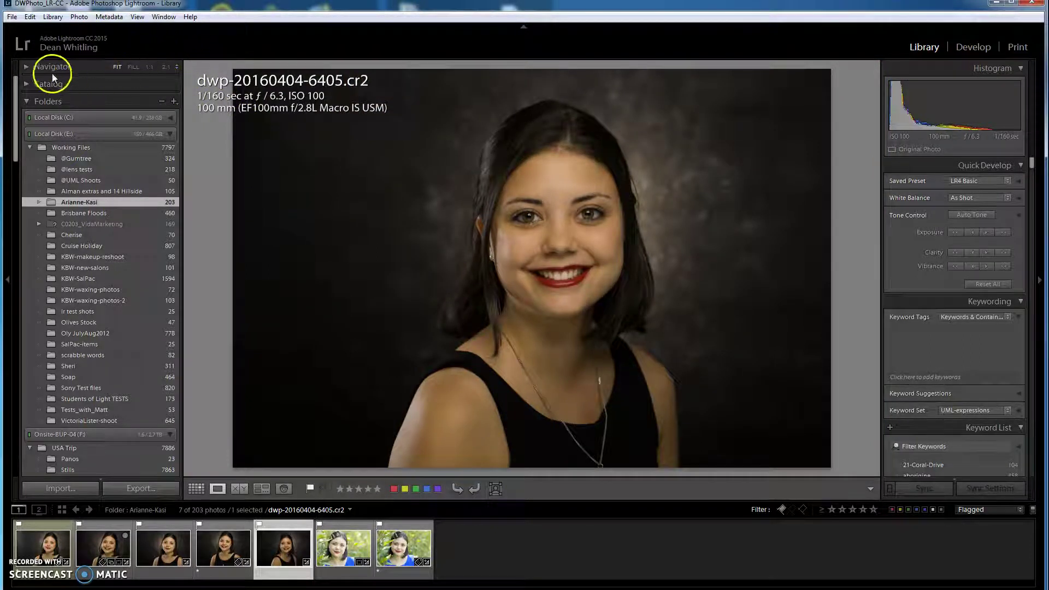
Step: Check the eyes in dwp-20160404-6405.cr2 at 1:1, switching between the whole photo and the close-up
{"action": "left_click", "coordinate": [151, 67]}
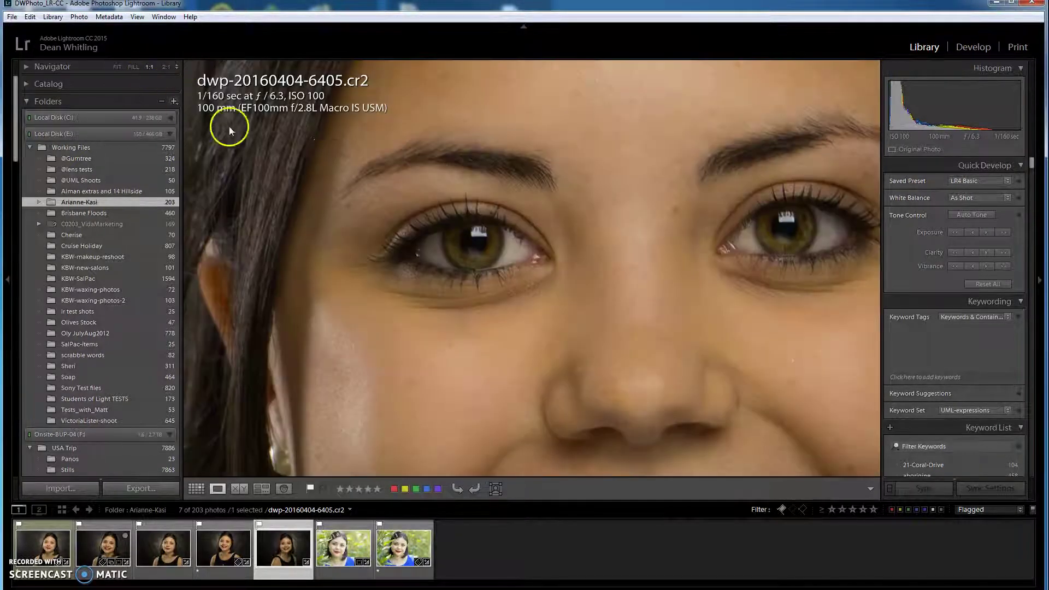
{"action": "left_click", "coordinate": [533, 224]}
{"action": "left_click", "coordinate": [531, 225]}
{"action": "left_click", "coordinate": [531, 224]}
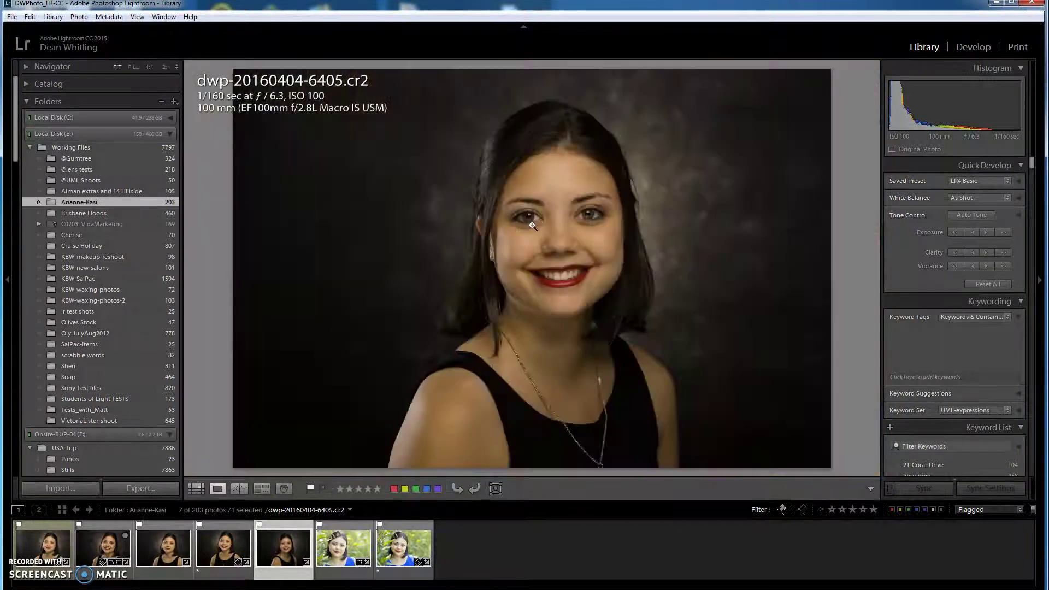
{"action": "left_click", "coordinate": [556, 222]}
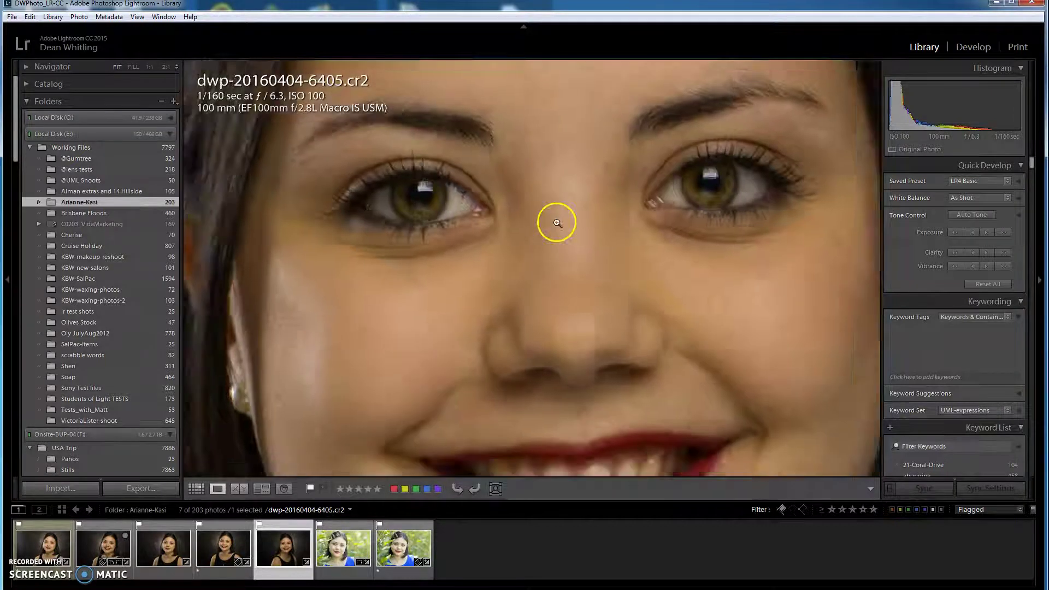
{"action": "left_click", "coordinate": [206, 108]}
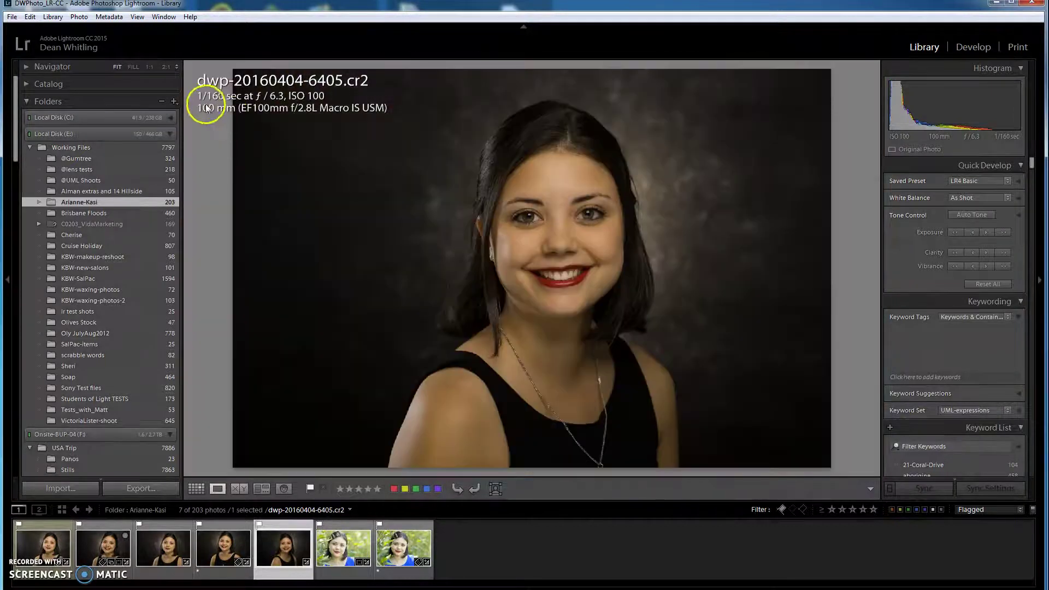
Step: Examine the eye at 2:1 in dwp-20160404-6405.cr2 and dwp-20160404-6391.cr2, and restore the 1:1 magnification before viewing the whole photo
{"action": "left_click", "coordinate": [163, 66]}
{"action": "left_click_drag", "start_coordinate": [398, 159], "coordinate": [497, 257]}
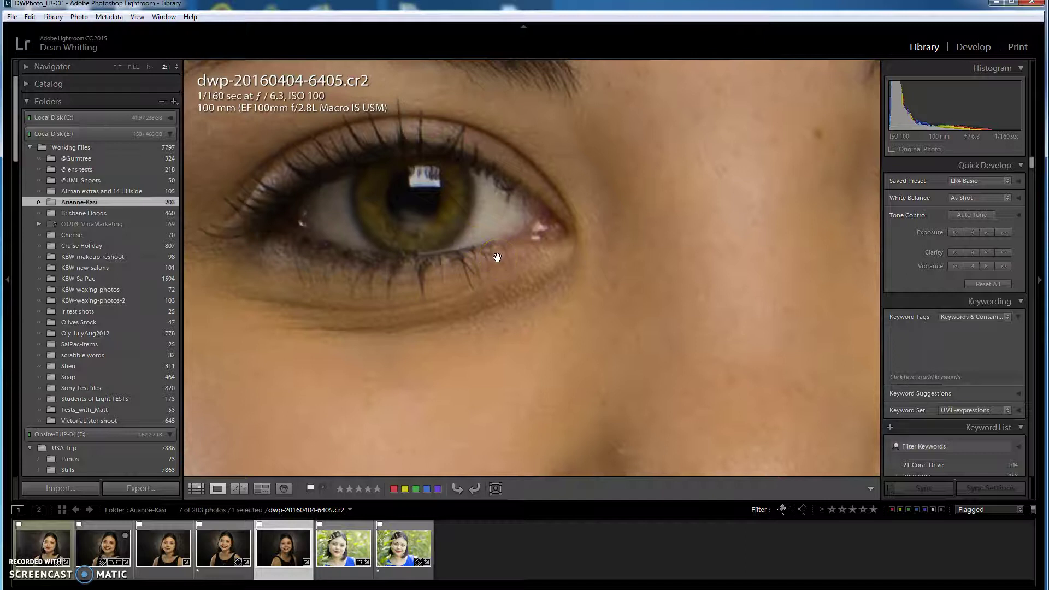
{"action": "left_click", "coordinate": [221, 549]}
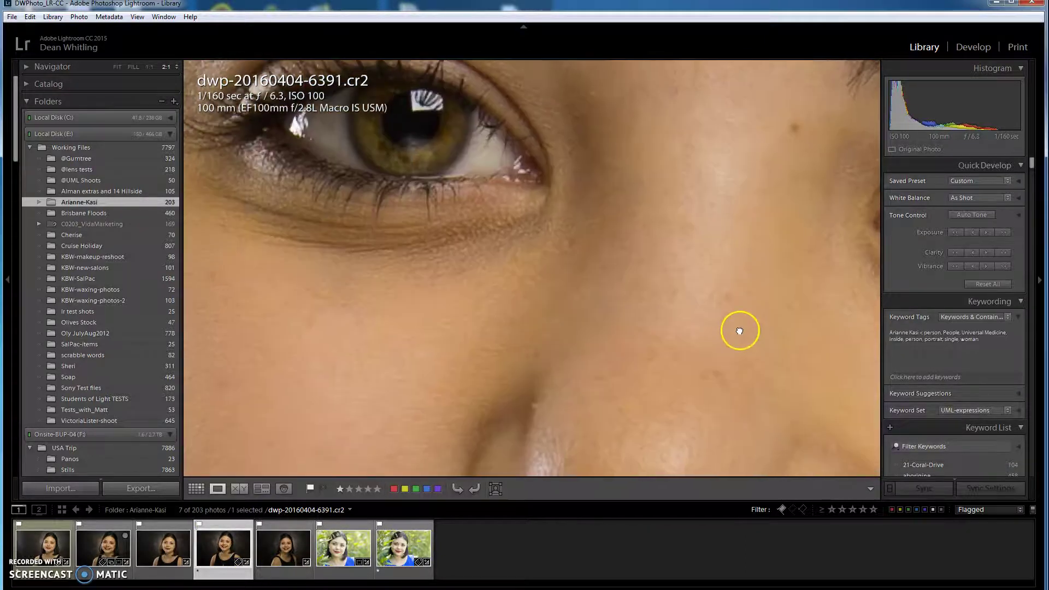
{"action": "left_click_drag", "start_coordinate": [739, 331], "coordinate": [732, 365]}
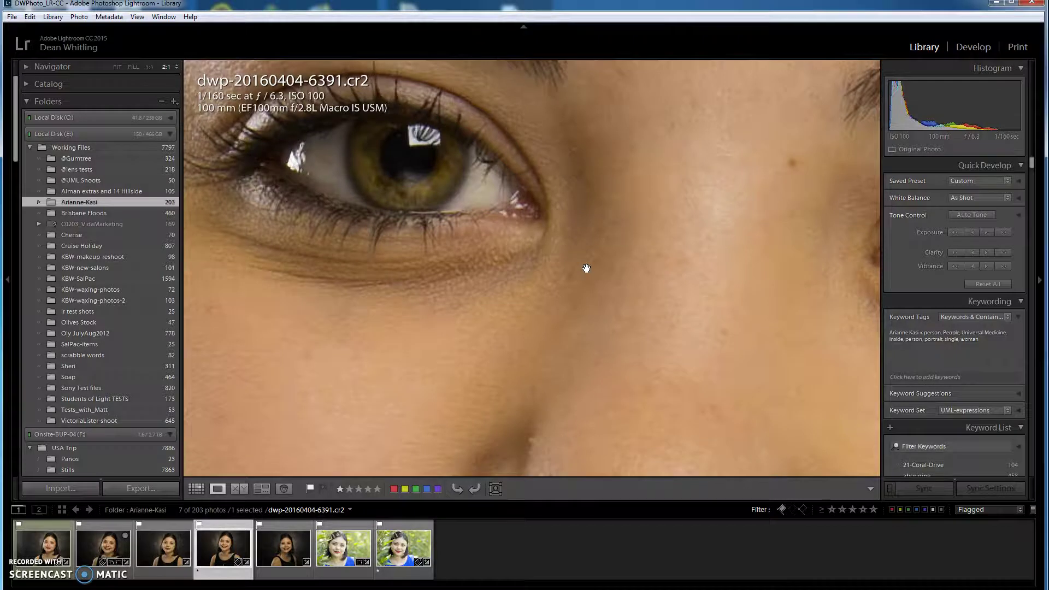
{"action": "left_click", "coordinate": [245, 112]}
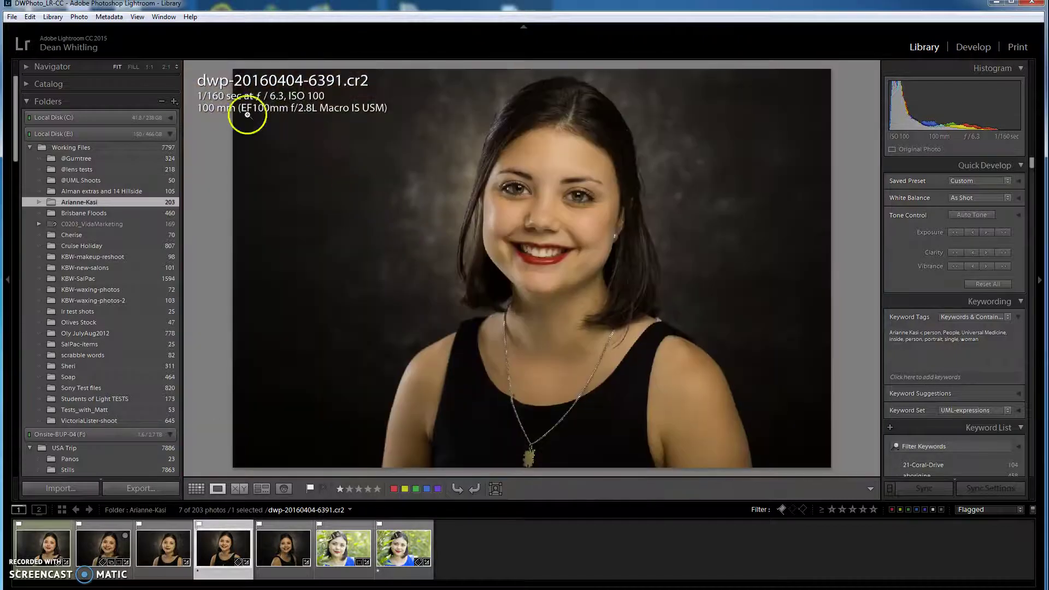
{"action": "left_click", "coordinate": [149, 66]}
{"action": "left_click", "coordinate": [453, 209]}
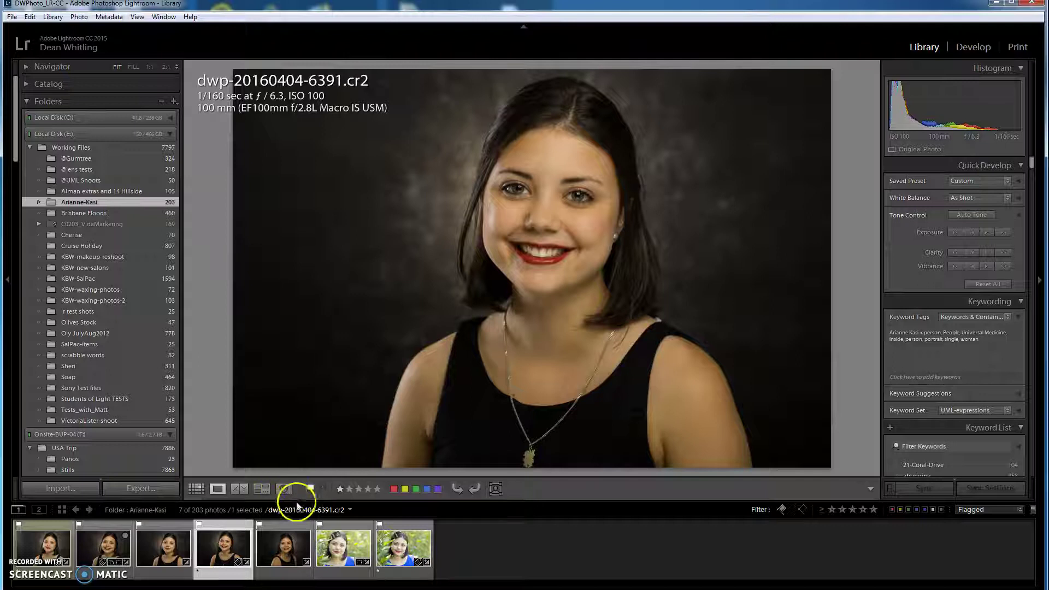
Step: Show dwp-20160404-6391.cr2 and dwp-20160404-6405.cr2 side by side in Compare view with the side panels hidden
{"action": "left_click", "coordinate": [279, 553], "text": "ctrl"}
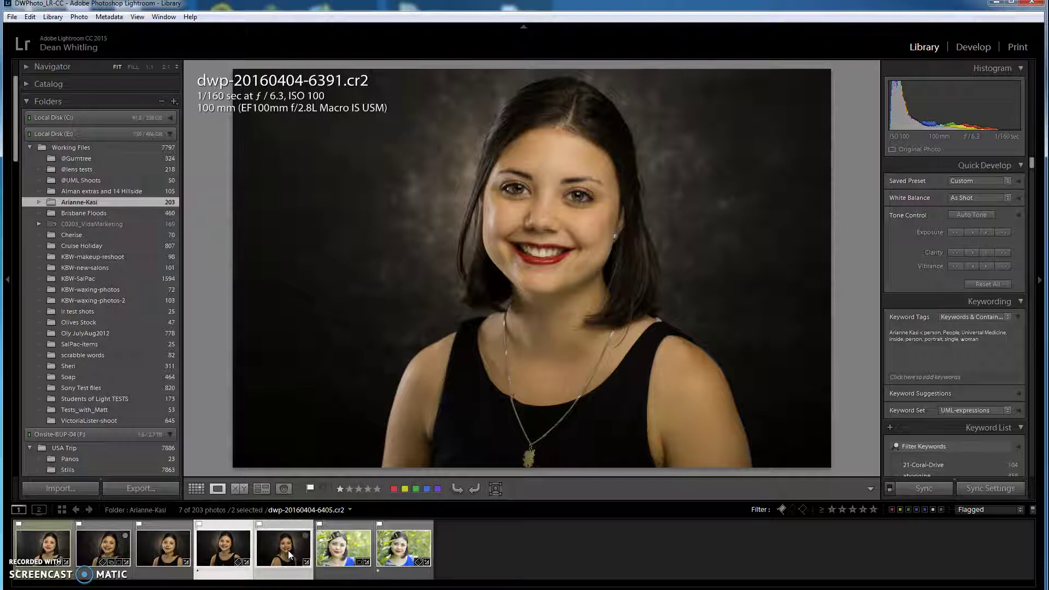
{"action": "left_click_drag", "start_coordinate": [200, 538], "coordinate": [241, 559]}
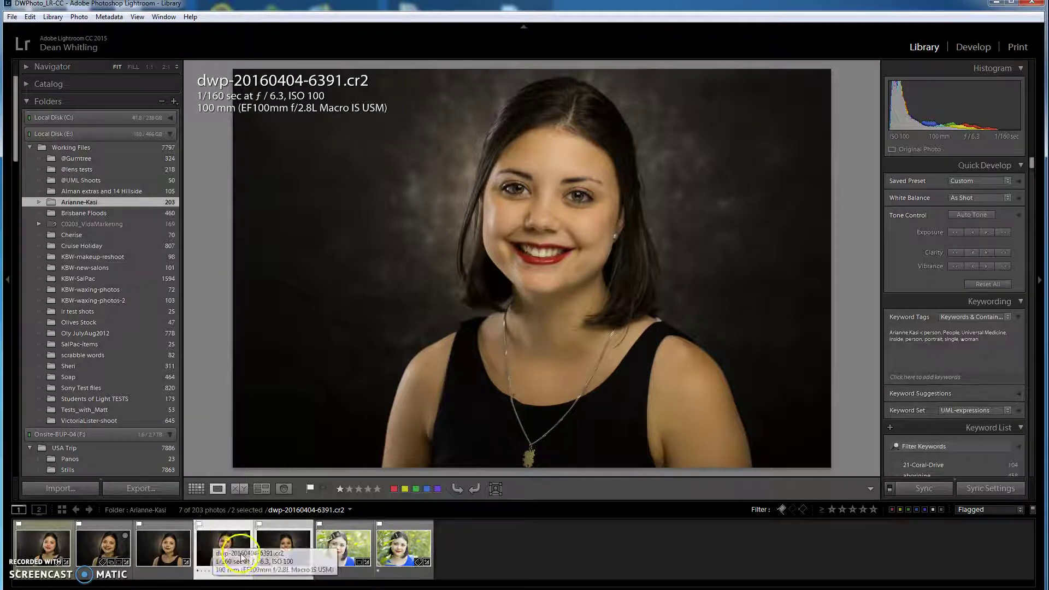
{"action": "left_click", "coordinate": [239, 488]}
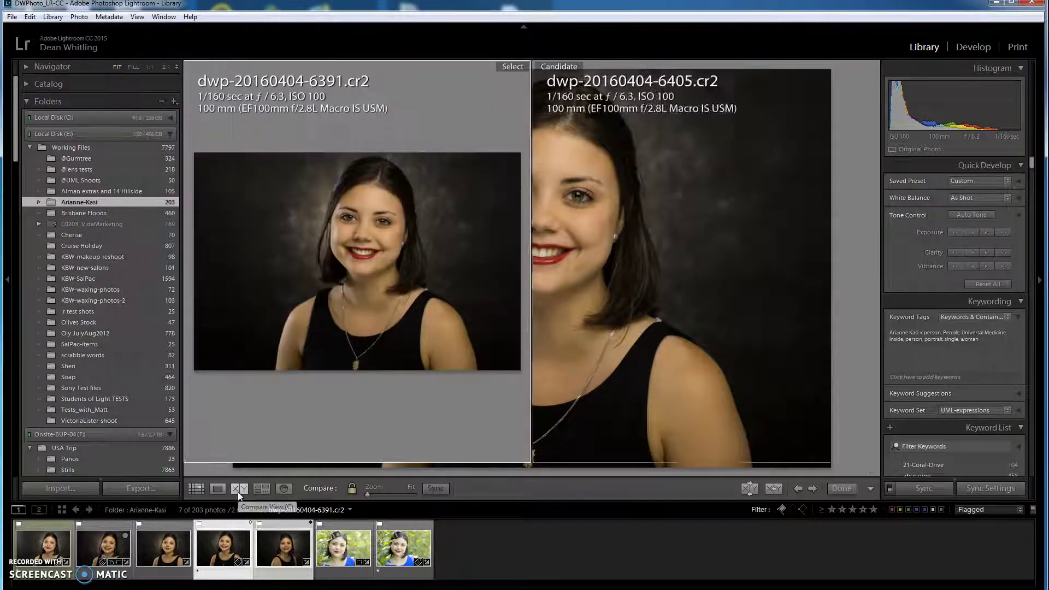
{"action": "key", "text": "Tab"}
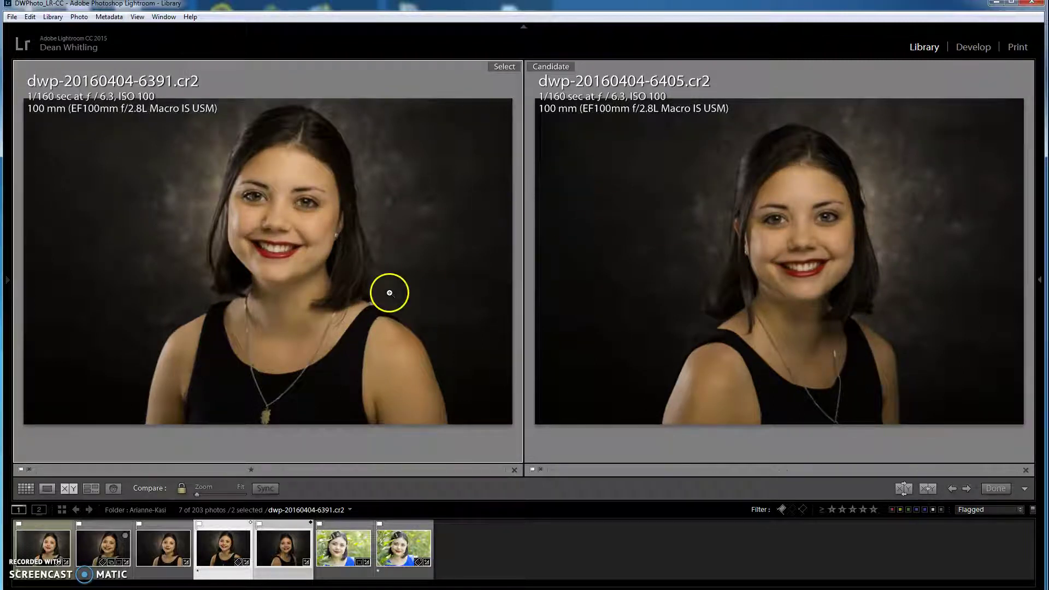
Step: Compare the eye sharpness of the two studio portraits at 1:1, and return to the whole photos
{"action": "left_click", "coordinate": [305, 203]}
{"action": "left_click_drag", "start_coordinate": [339, 283], "coordinate": [429, 278]}
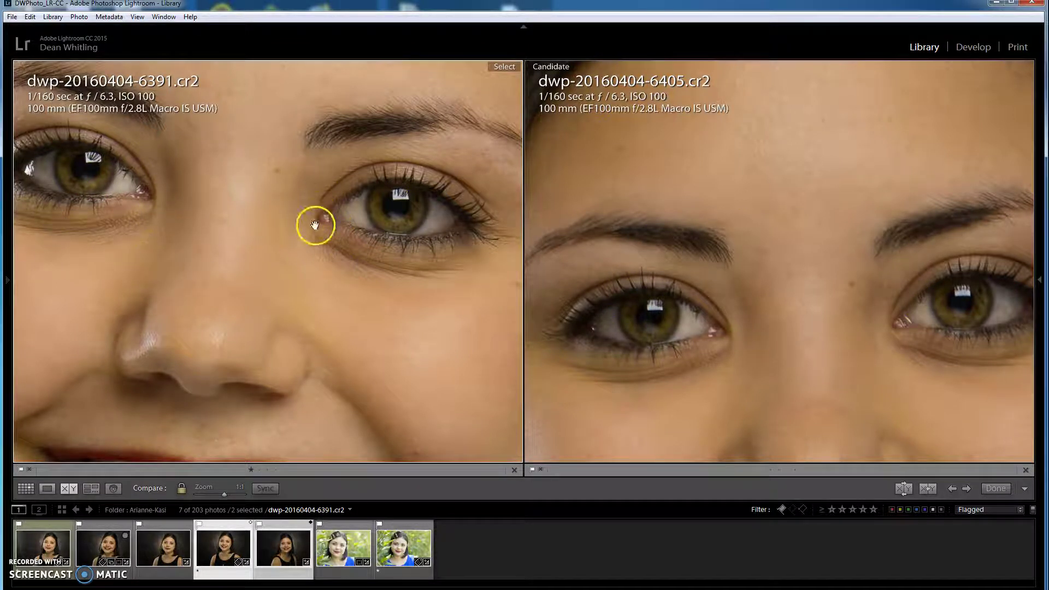
{"action": "left_click", "coordinate": [323, 249]}
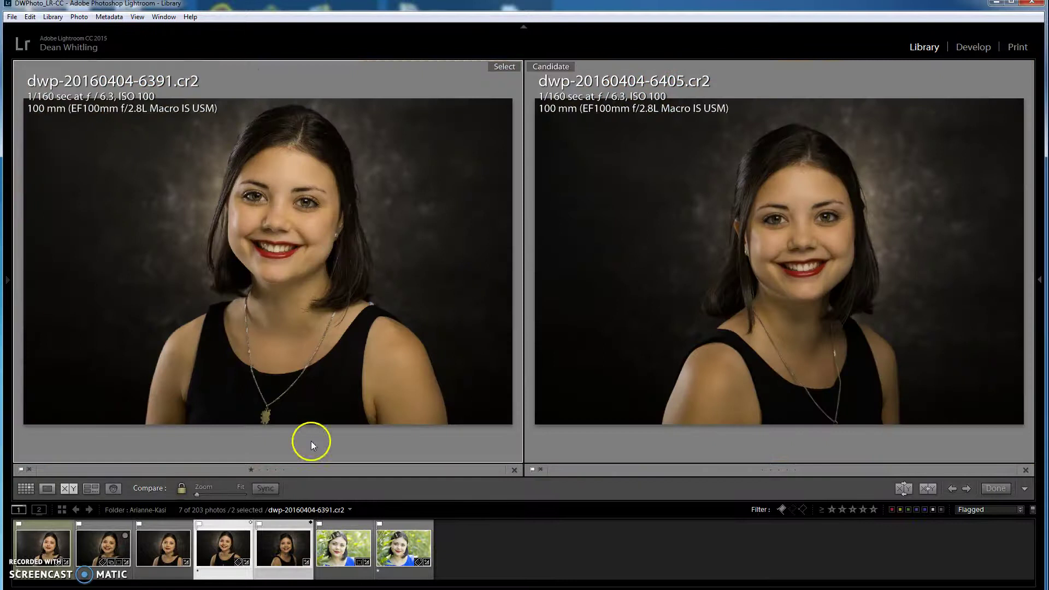
Step: Load the outdoor portraits dwp-20160404-6579.cr2 and dwp-20160404-6580.cr2 into the comparison as select and candidate
{"action": "left_click", "coordinate": [346, 555]}
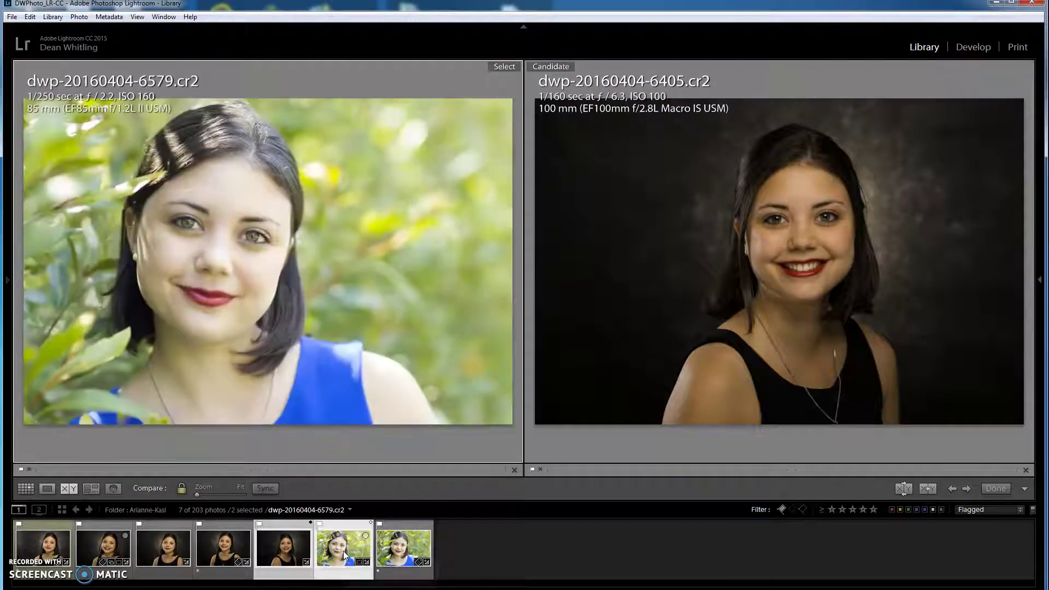
{"action": "left_click", "coordinate": [374, 548]}
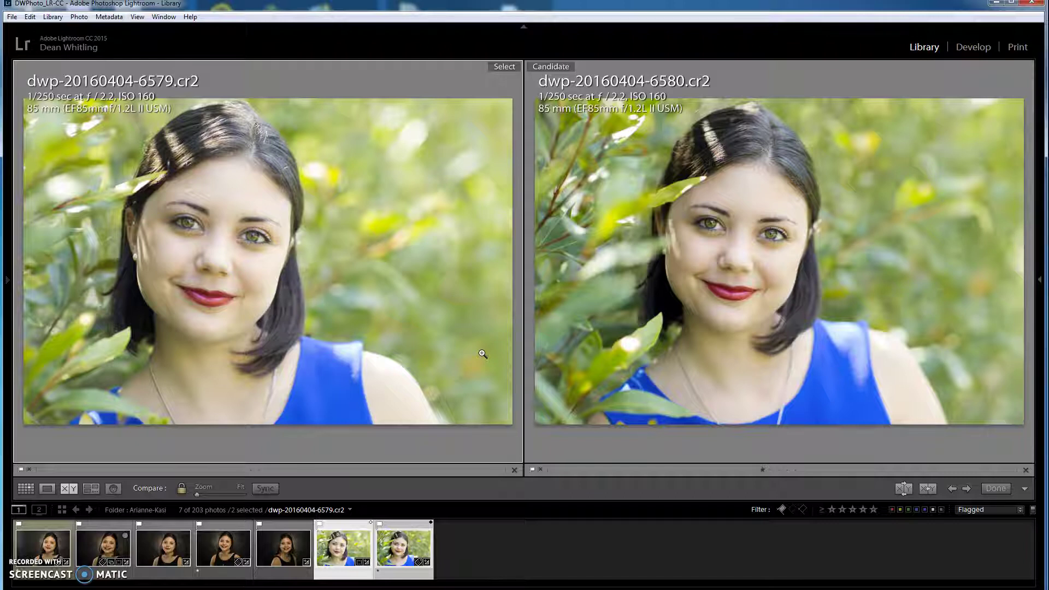
Step: Compare the focus on both eyes in the two outdoor portraits at 1:1, and return to the whole photos
{"action": "left_click_drag", "start_coordinate": [483, 354], "coordinate": [569, 456]}
{"action": "left_click", "coordinate": [682, 266]}
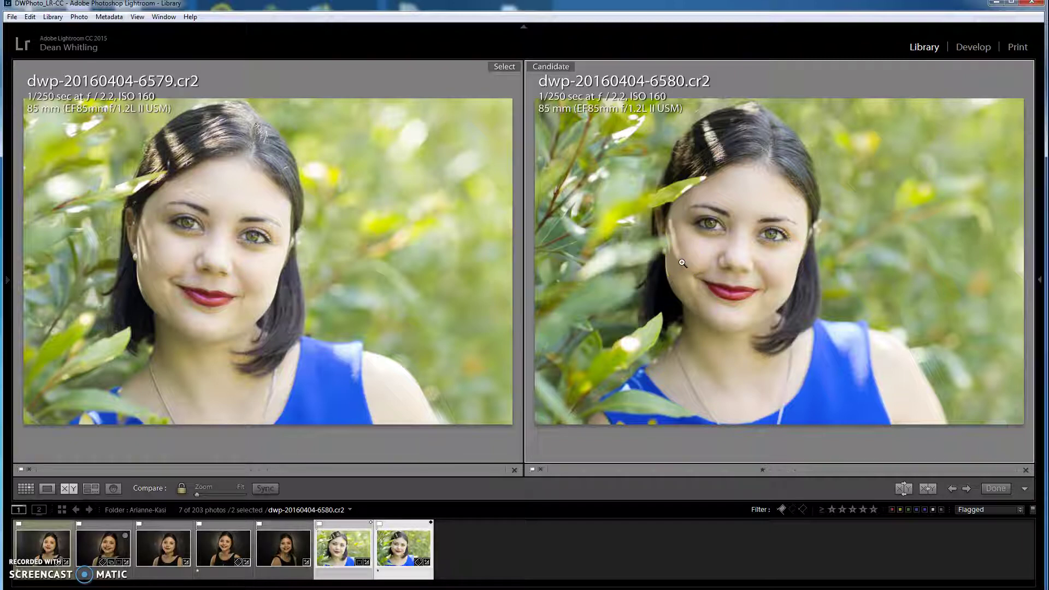
{"action": "left_click", "coordinate": [659, 247]}
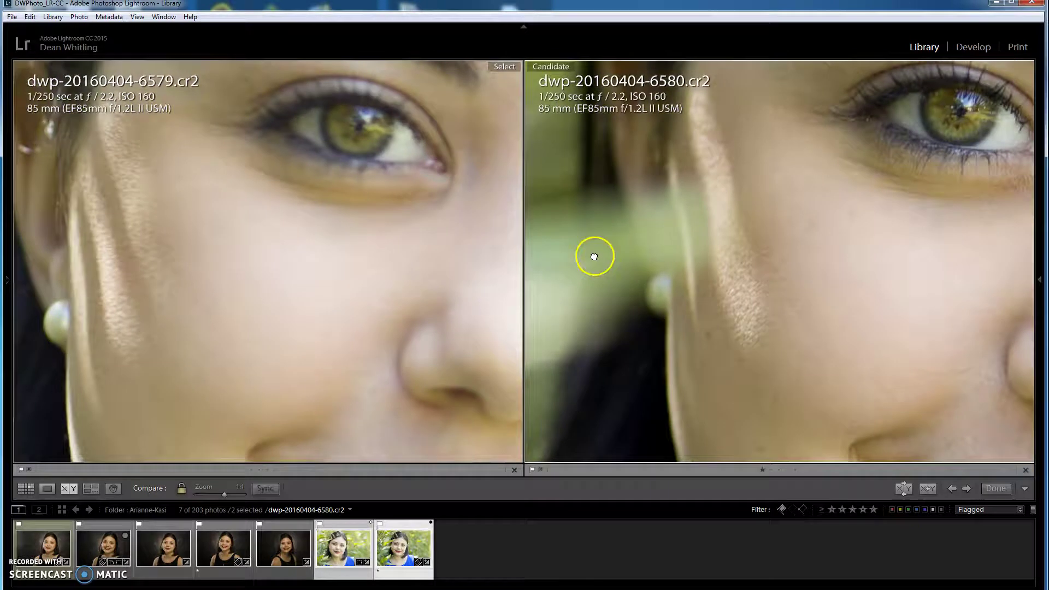
{"action": "left_click_drag", "start_coordinate": [594, 258], "coordinate": [371, 333]}
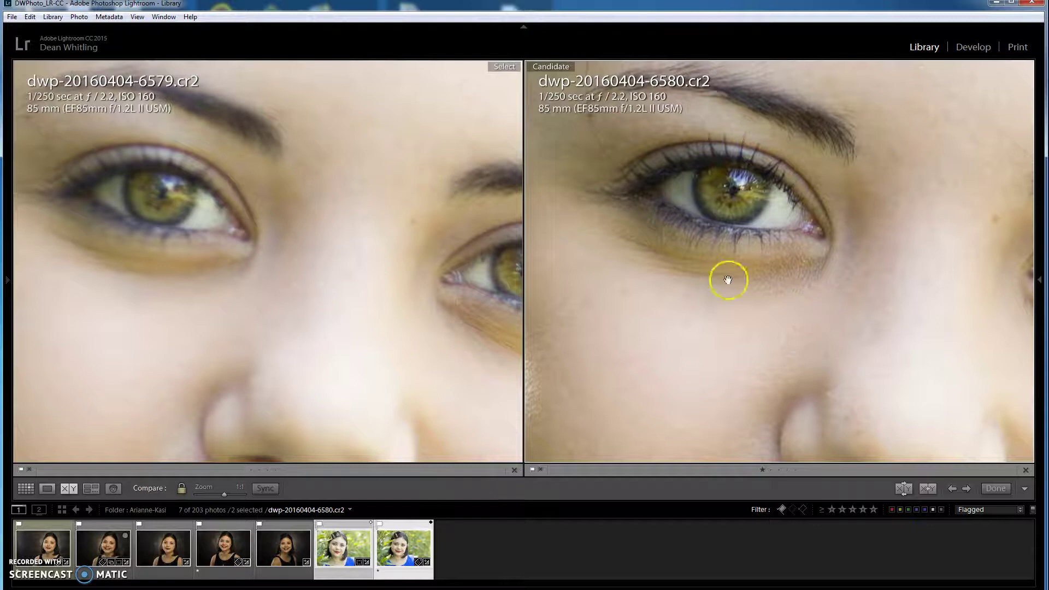
{"action": "left_click_drag", "start_coordinate": [908, 339], "coordinate": [934, 336]}
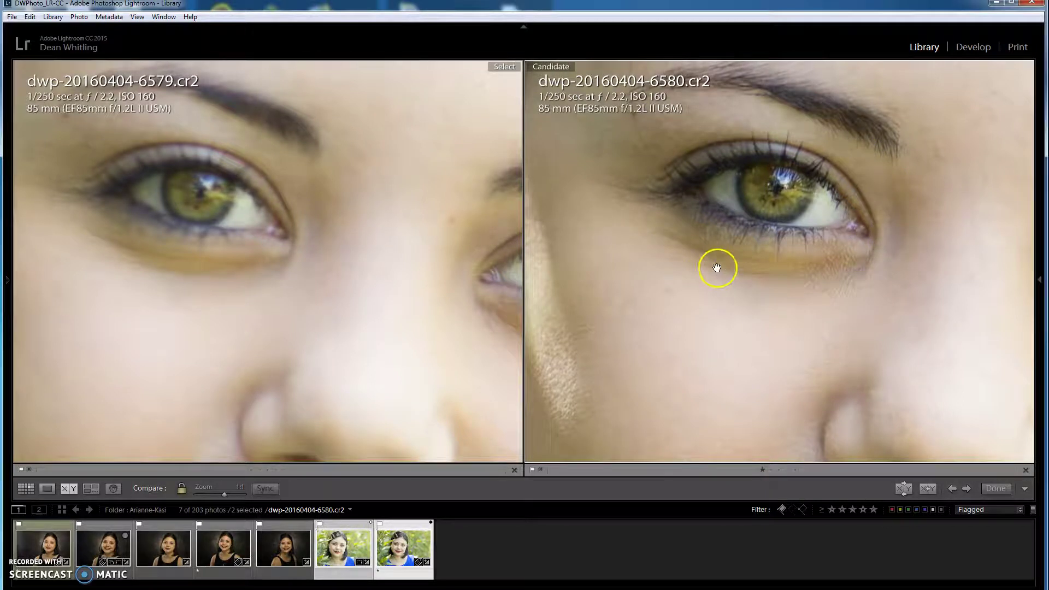
{"action": "left_click_drag", "start_coordinate": [359, 284], "coordinate": [284, 288]}
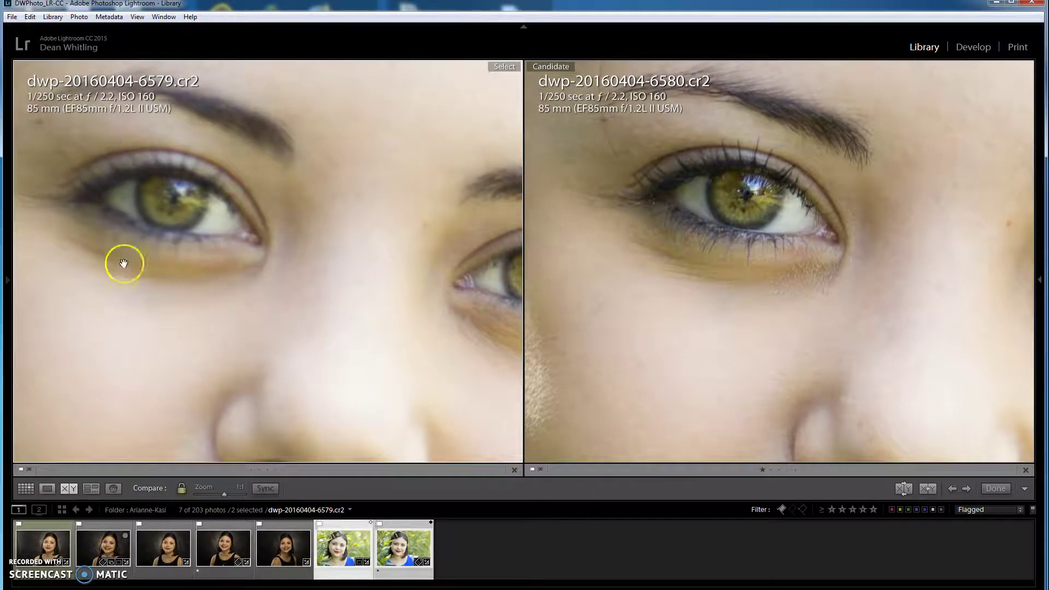
{"action": "left_click_drag", "start_coordinate": [344, 267], "coordinate": [150, 253]}
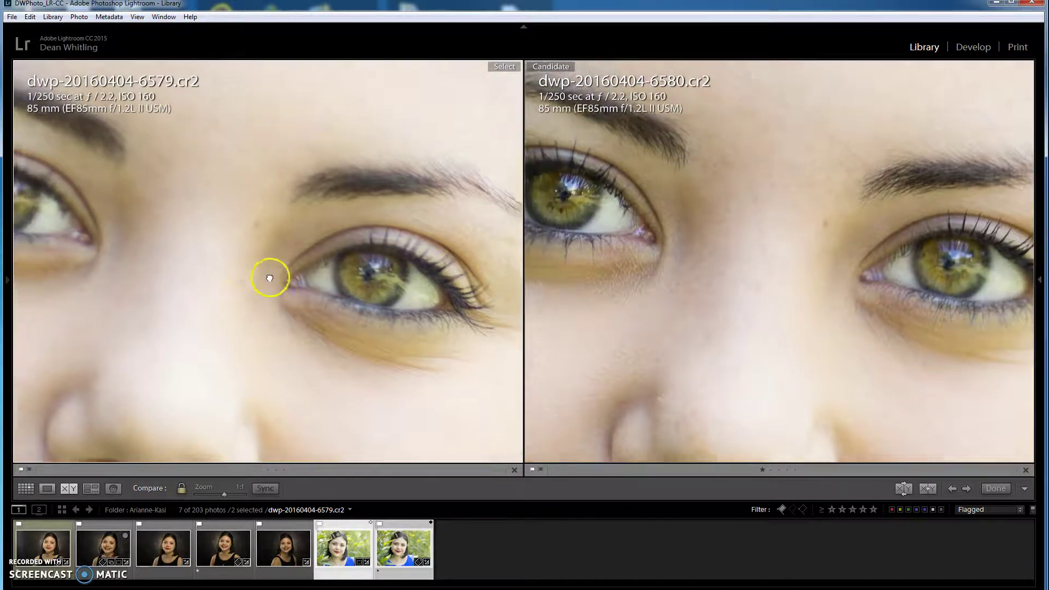
{"action": "left_click_drag", "start_coordinate": [246, 274], "coordinate": [445, 283]}
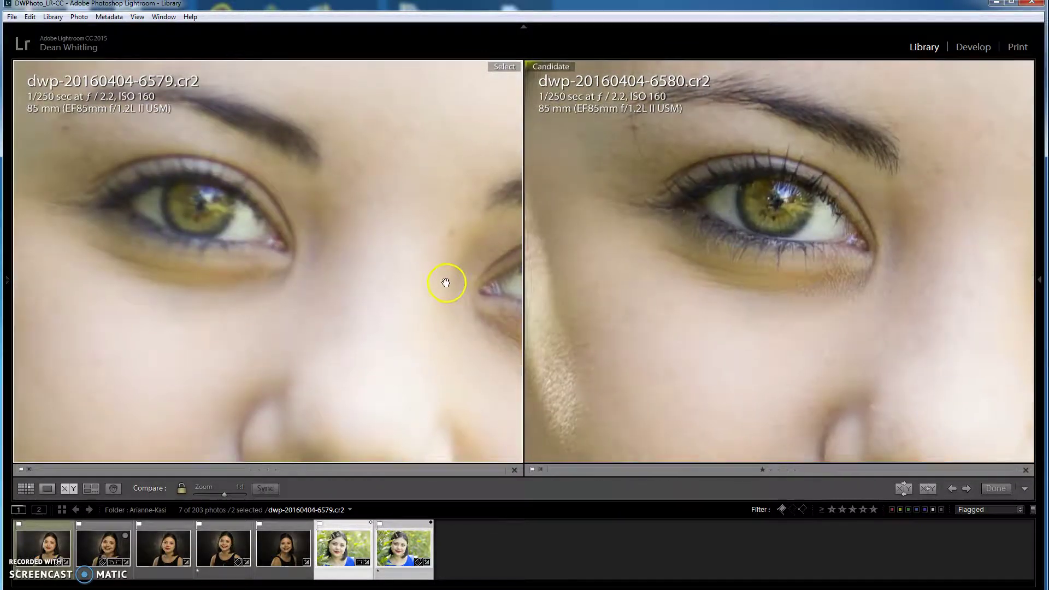
{"action": "left_click", "coordinate": [328, 253]}
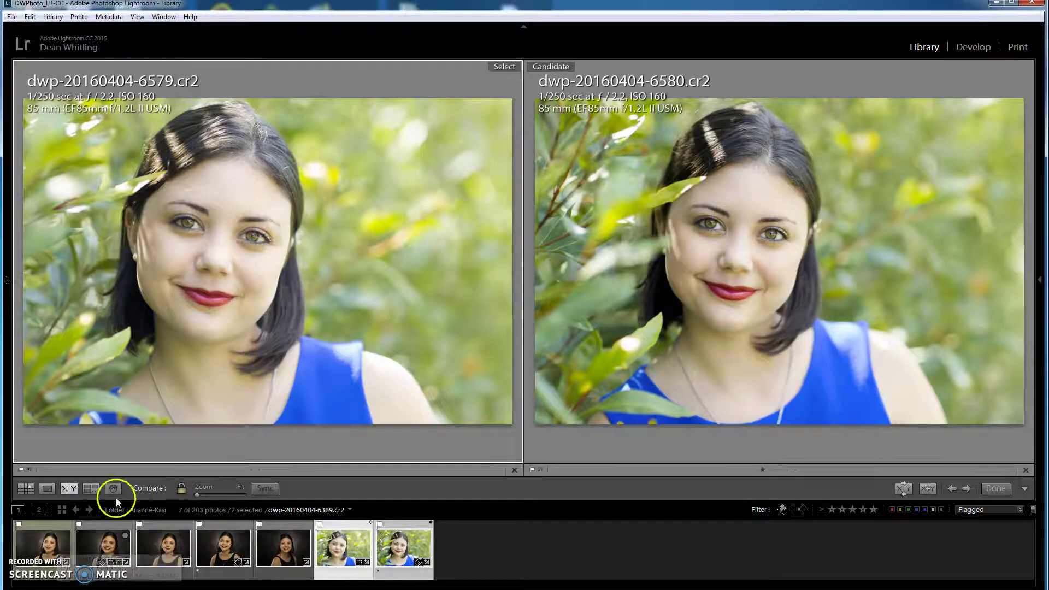
Step: Return to Loupe view and review the flagged portraits one by one, ending on dwp-20160404-6389.cr2
{"action": "left_click", "coordinate": [47, 489]}
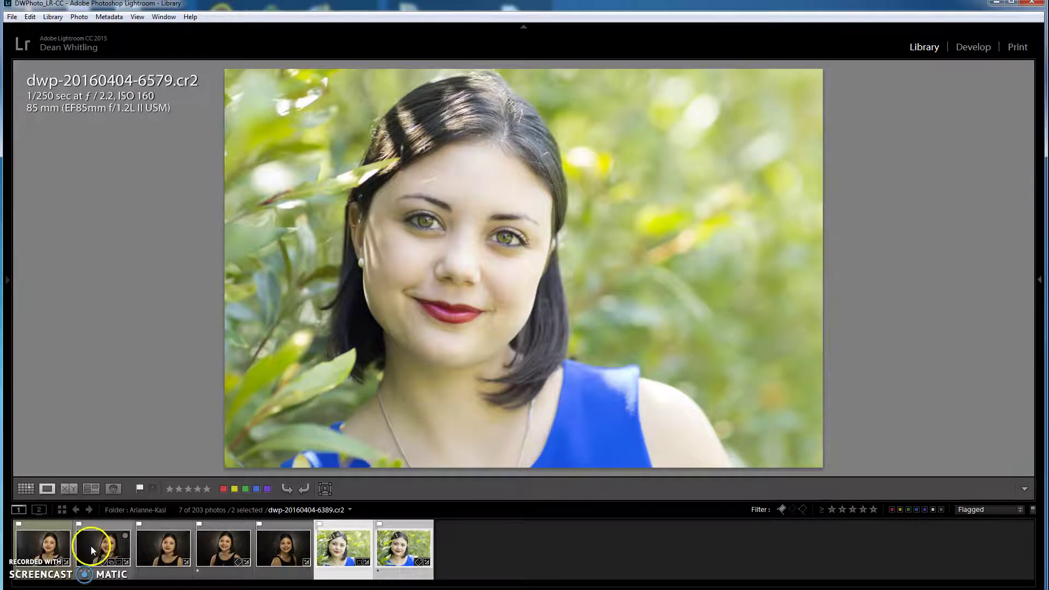
{"action": "left_click", "coordinate": [142, 546]}
{"action": "left_click", "coordinate": [221, 548]}
{"action": "left_click", "coordinate": [281, 546]}
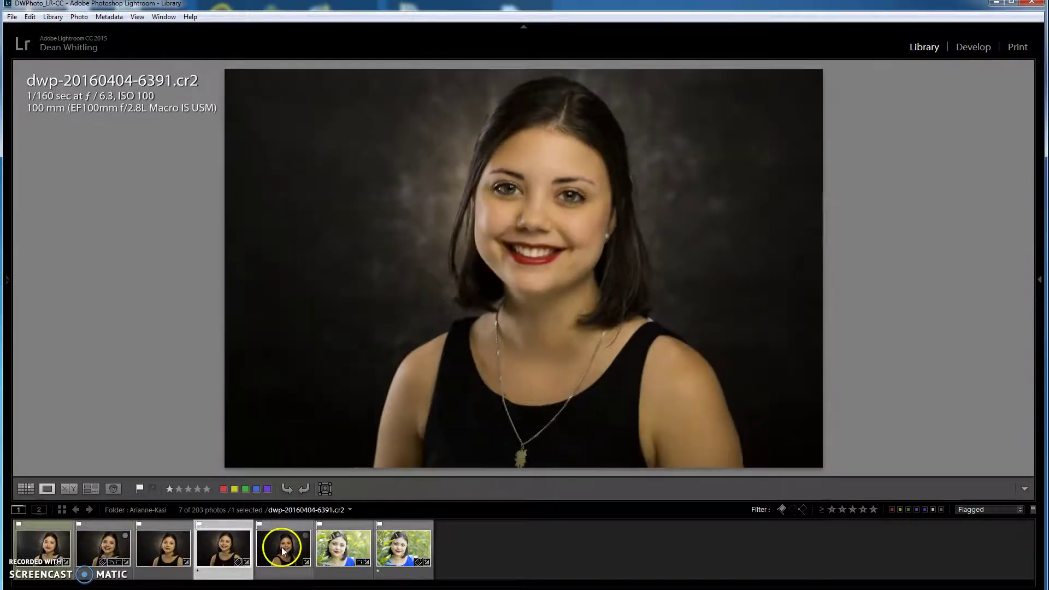
{"action": "left_click", "coordinate": [347, 549]}
{"action": "left_click", "coordinate": [410, 543]}
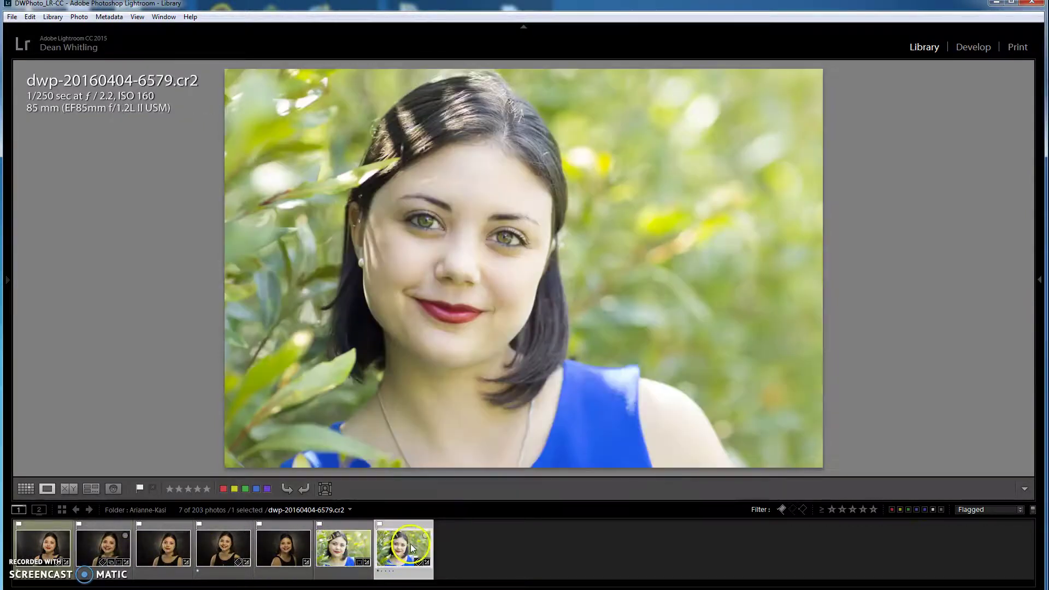
{"action": "left_click", "coordinate": [327, 545]}
{"action": "left_click", "coordinate": [276, 542]}
{"action": "left_click", "coordinate": [219, 540]}
{"action": "left_click", "coordinate": [168, 540]}
{"action": "left_click", "coordinate": [105, 543]}
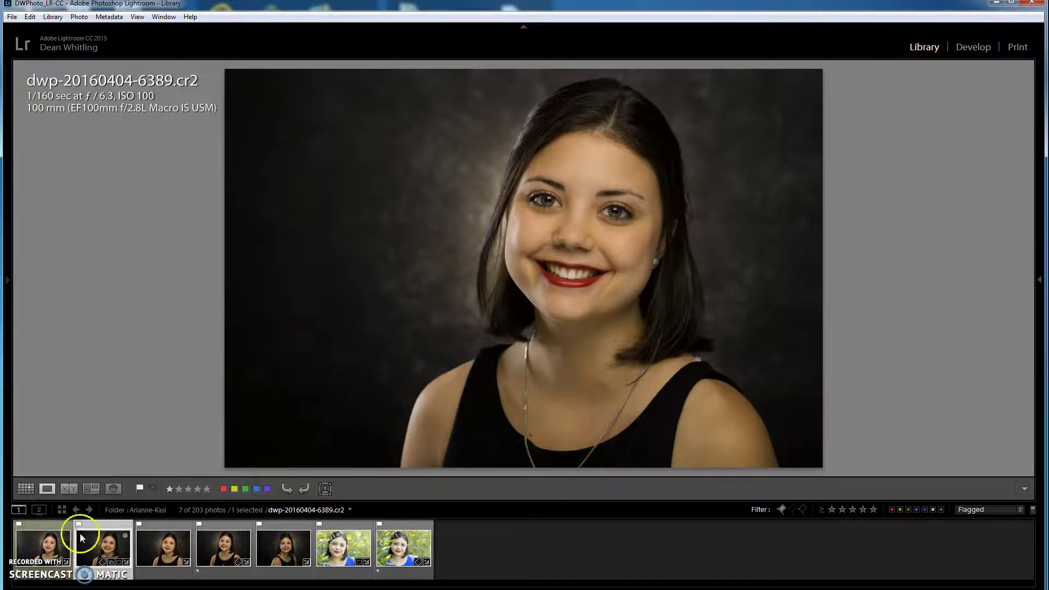
Step: Inspect the eye sharpness of studio portraits dwp-20160404-6388.cr2 and dwp-20160404-6389.cr2 up close, returning each to the whole photo
{"action": "left_click", "coordinate": [44, 544]}
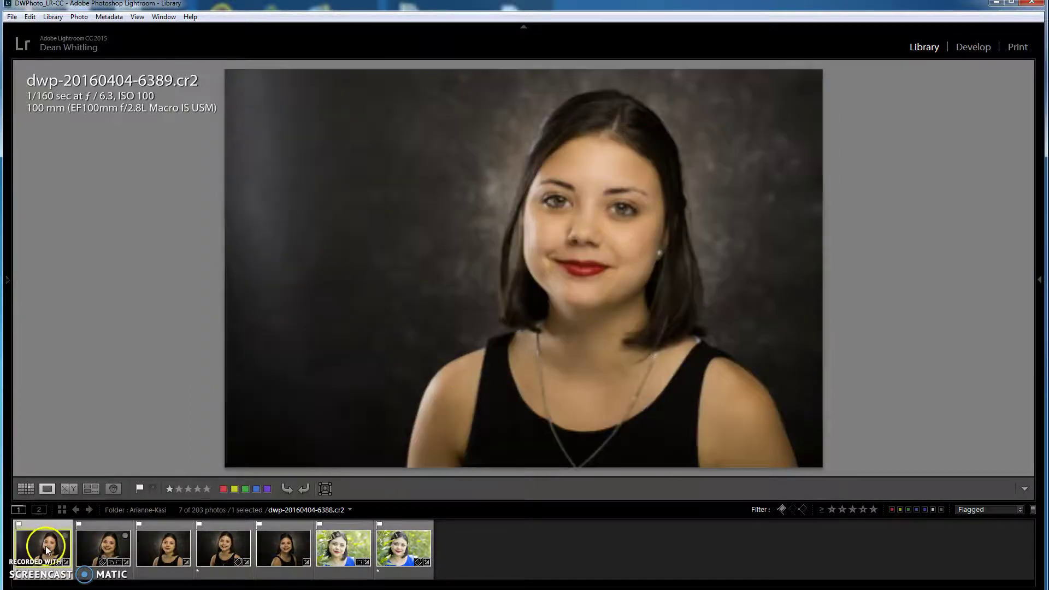
{"action": "left_click", "coordinate": [600, 216]}
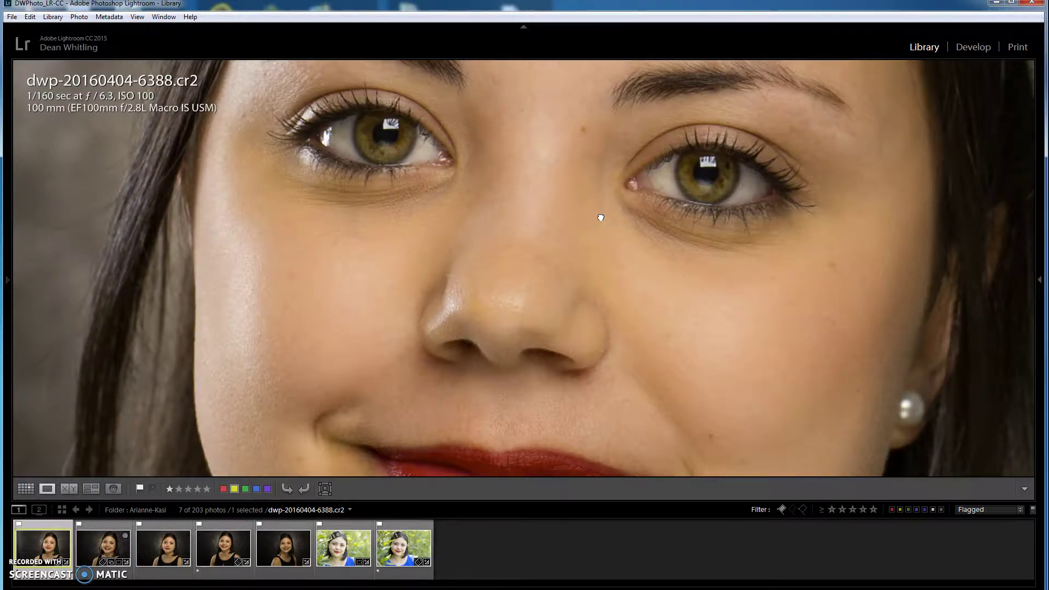
{"action": "left_click", "coordinate": [600, 217]}
{"action": "left_click", "coordinate": [110, 541]}
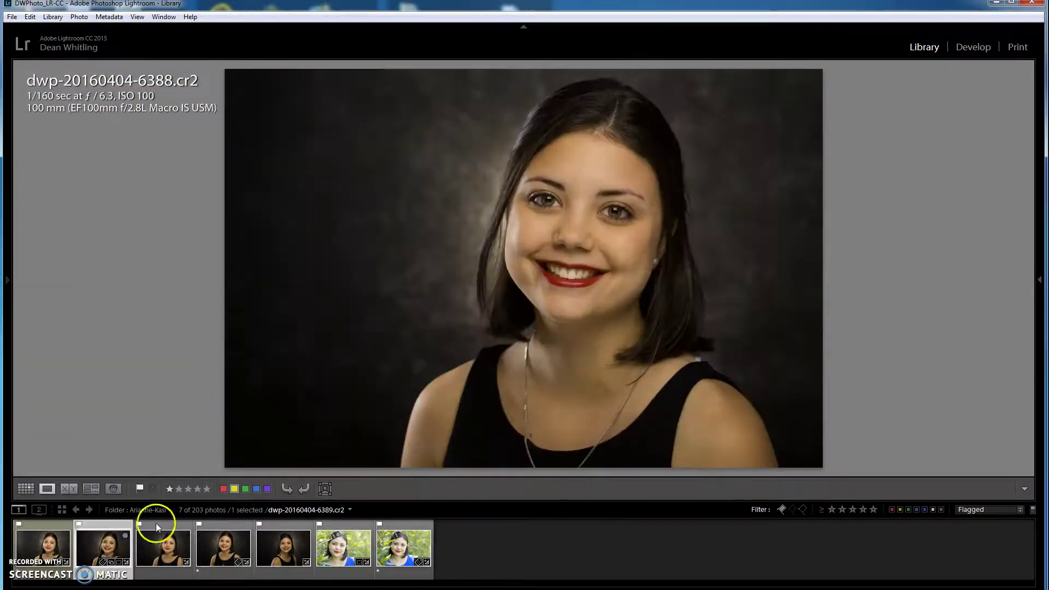
{"action": "left_click", "coordinate": [600, 218]}
{"action": "left_click", "coordinate": [595, 218]}
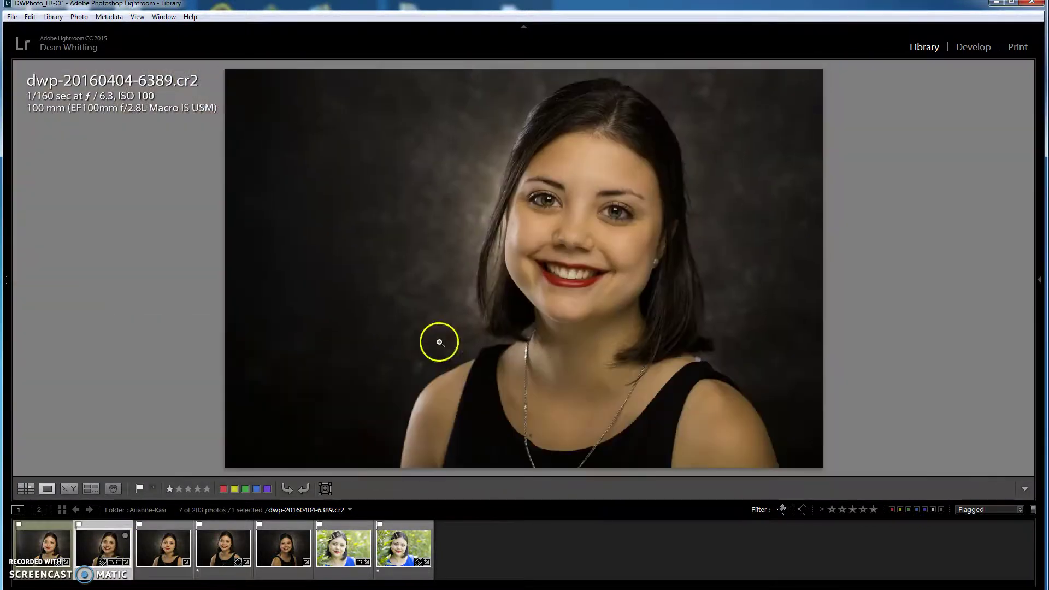
Step: Check the eye focus up close in dwp-20160404-6405.cr2, dwp-20160404-6579.cr2 and dwp-20160404-6580.cr2, and return to the whole photo
{"action": "left_click", "coordinate": [286, 548]}
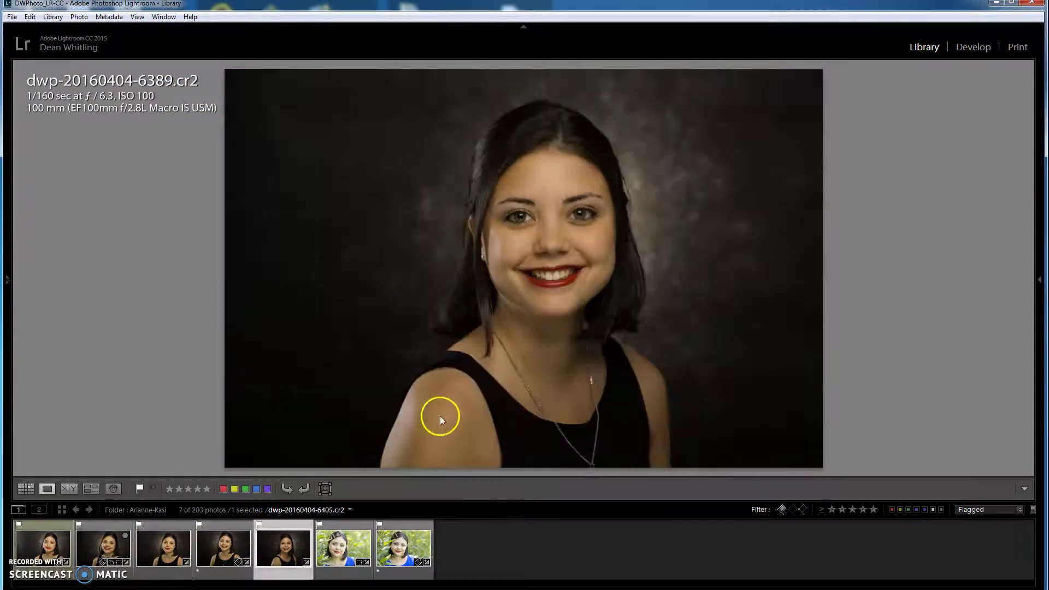
{"action": "left_click", "coordinate": [537, 214]}
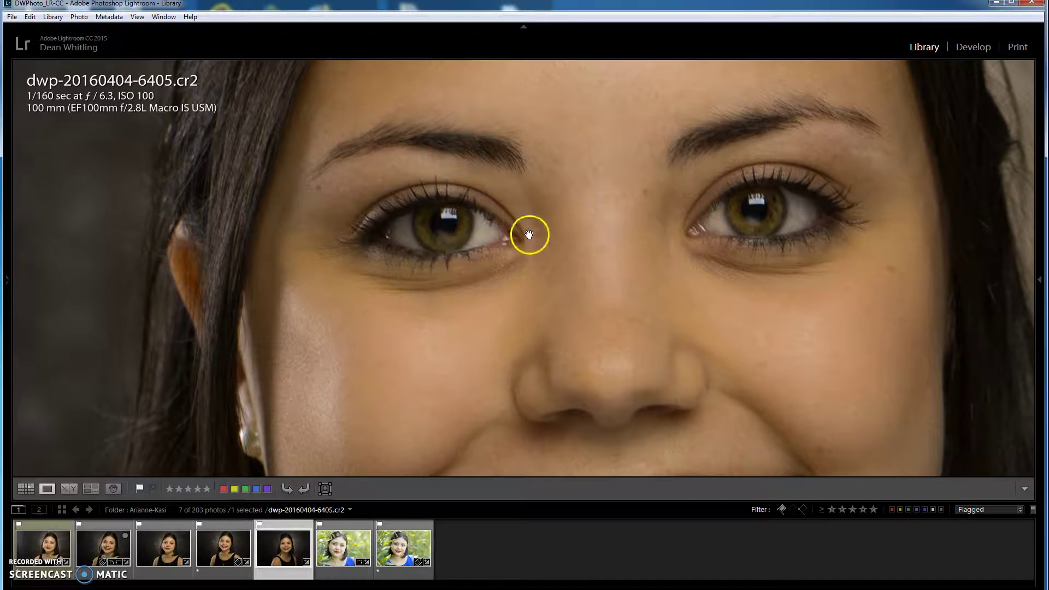
{"action": "left_click", "coordinate": [343, 547]}
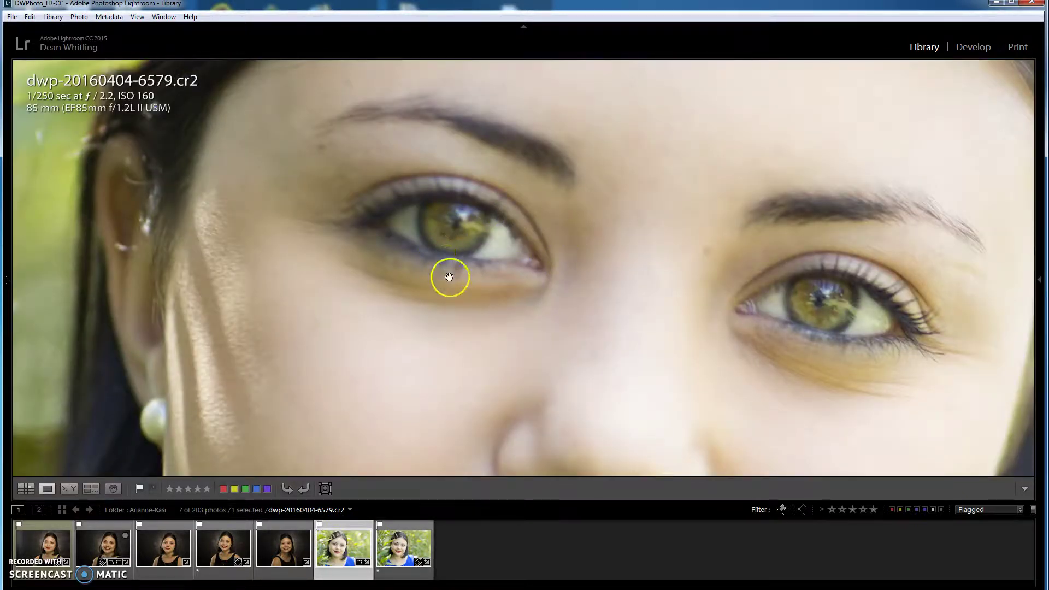
{"action": "left_click", "coordinate": [403, 545]}
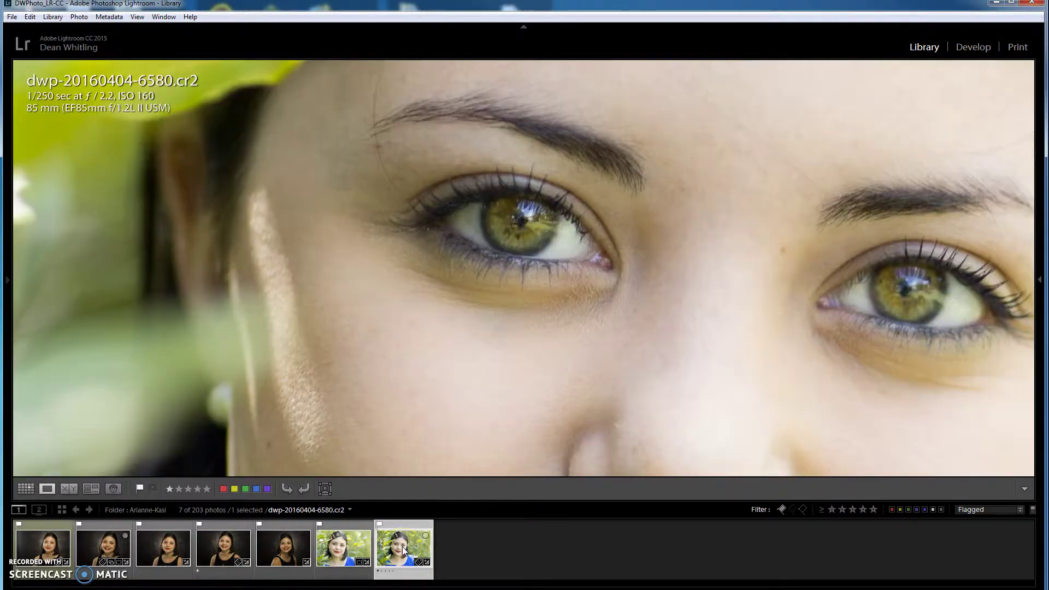
{"action": "left_click", "coordinate": [517, 270]}
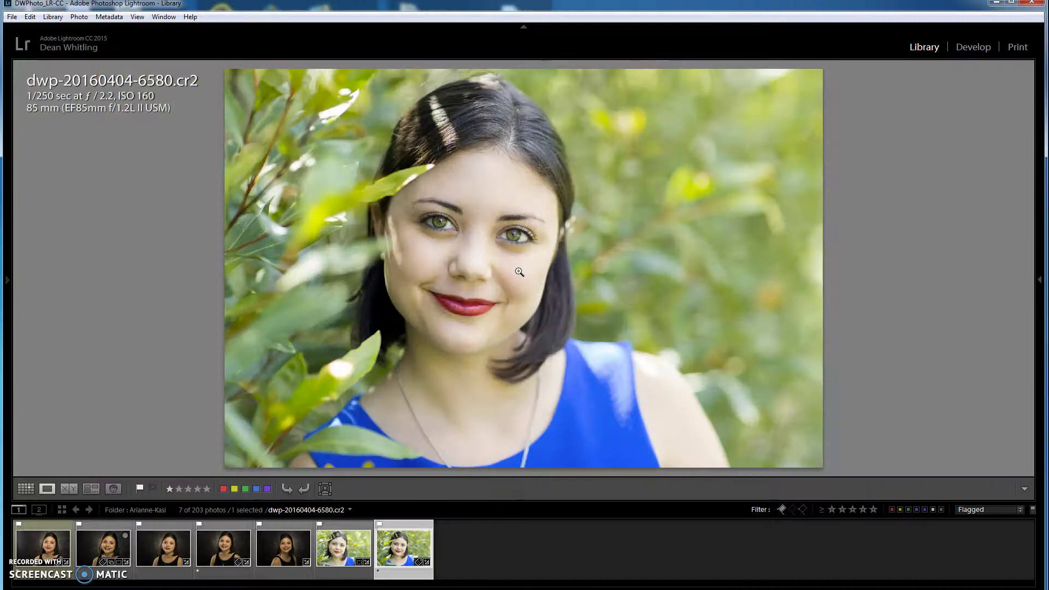